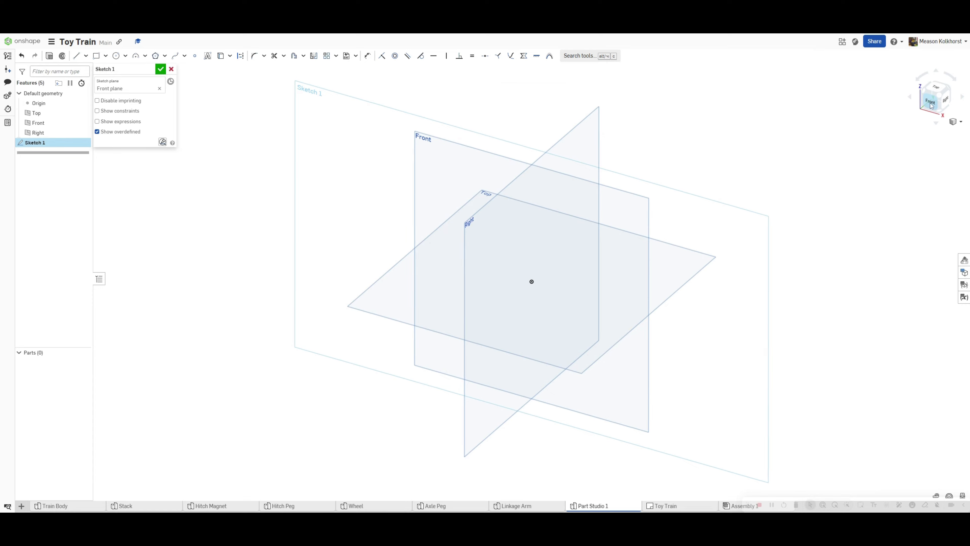
Draw a horizontal line from the origin on the Front plane sketch and set its length to .0625/2.
left_click(77, 56)
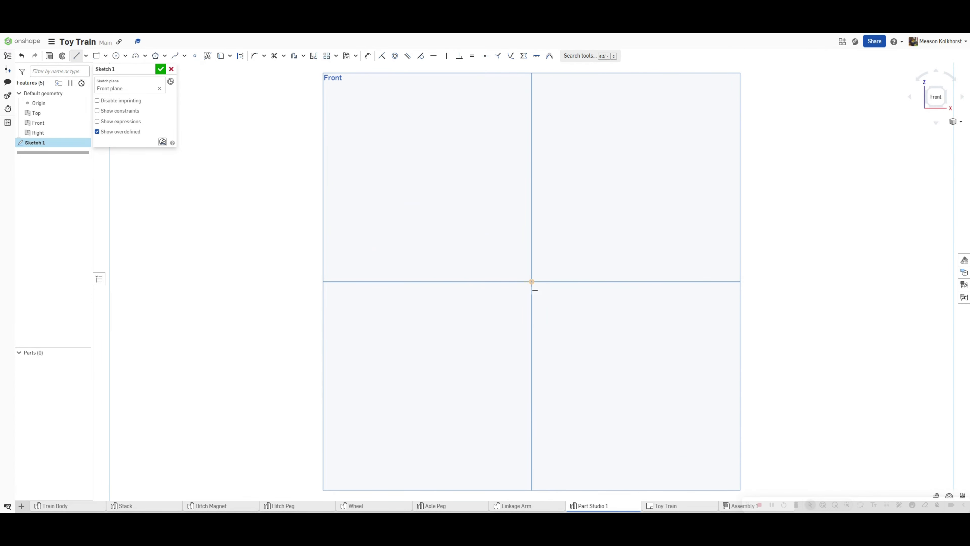
scroll(544, 293, "up", 3)
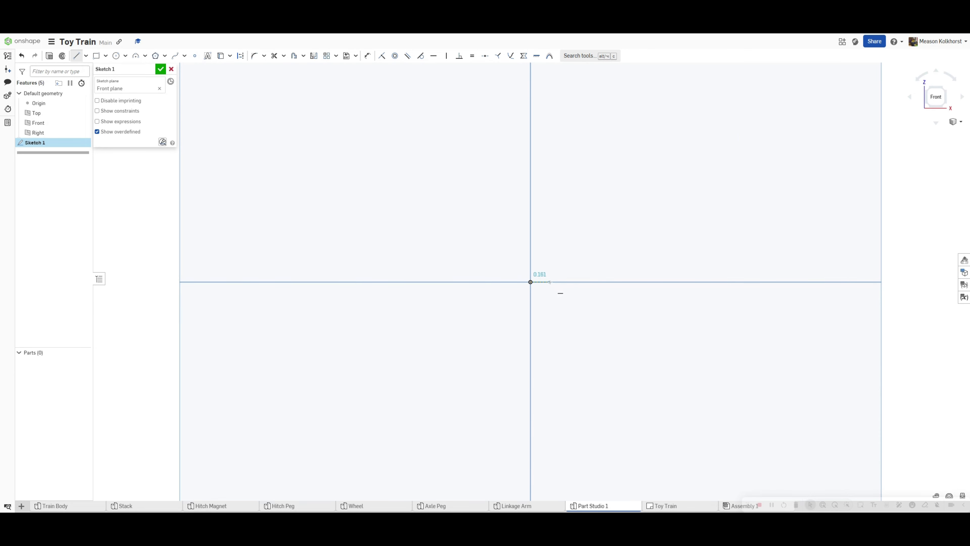
left_click(531, 282)
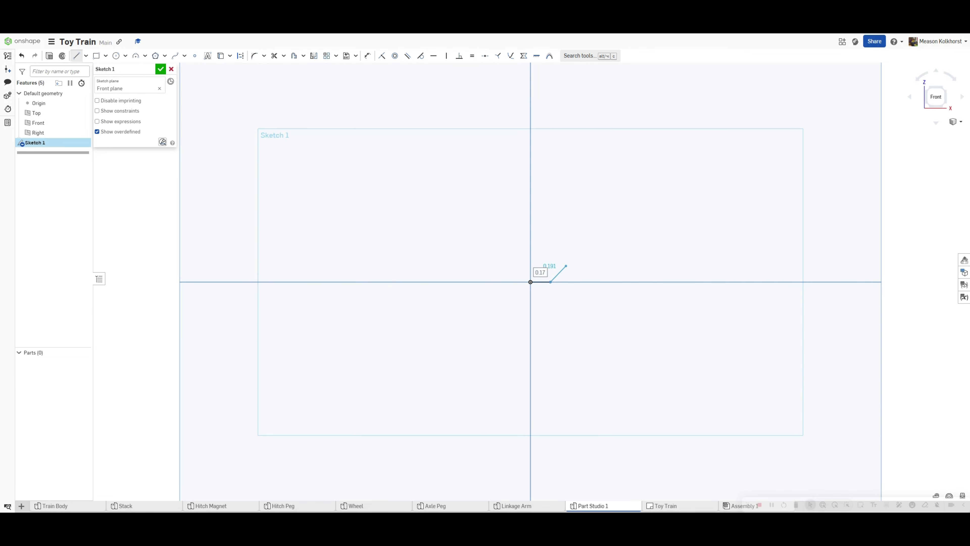
type(".0625/2")
key("Return")
Draw a vertical line 0.25 long up from the base line's outer end, and an outward horizontal line about 0.058 long from its top.
scroll(530, 273, "up", 5)
scroll(527, 272, "up", 3)
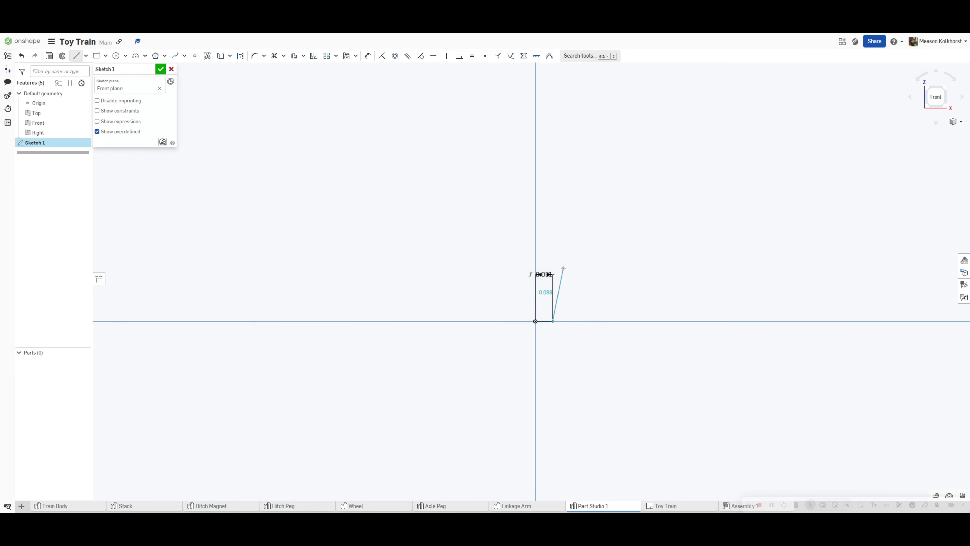
scroll(554, 222, "up", 1)
left_click(553, 222)
type(".25")
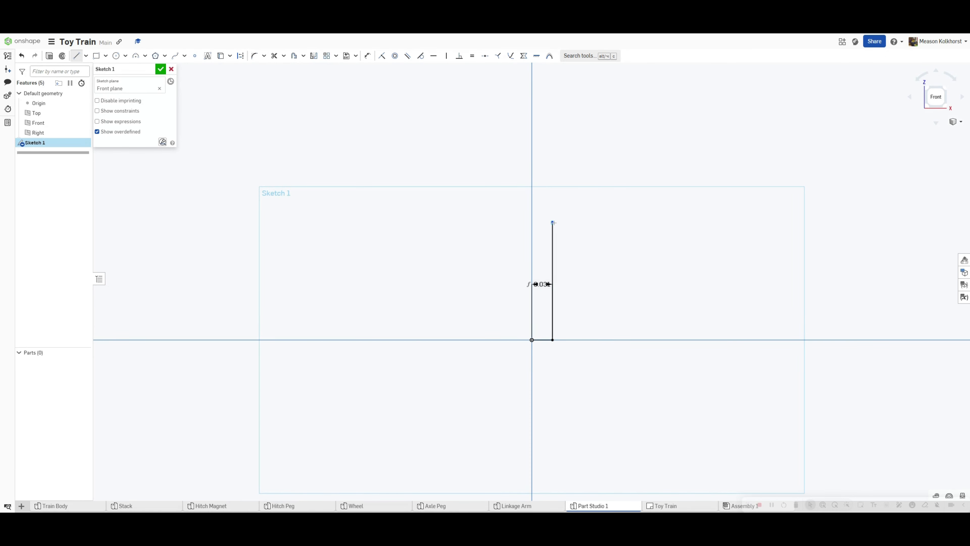
key("Return")
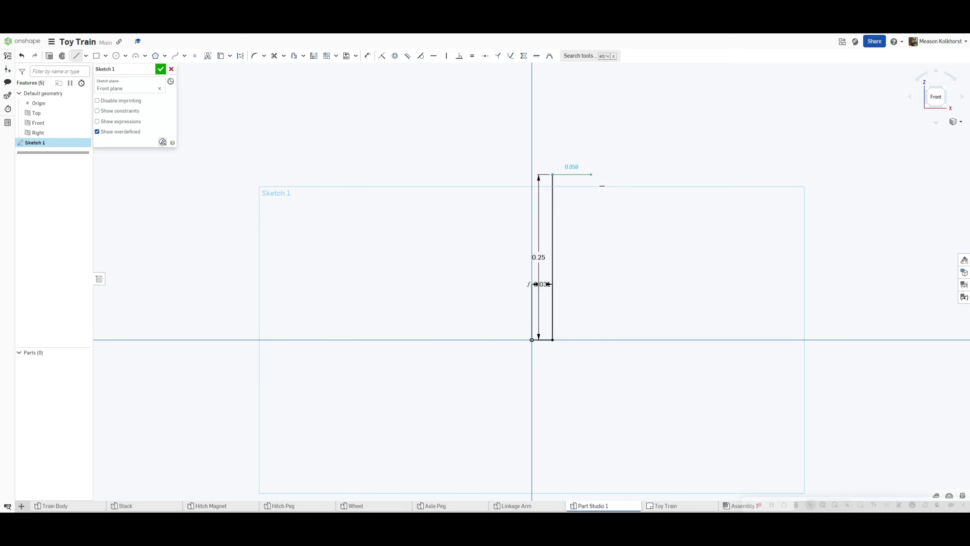
left_click(591, 175)
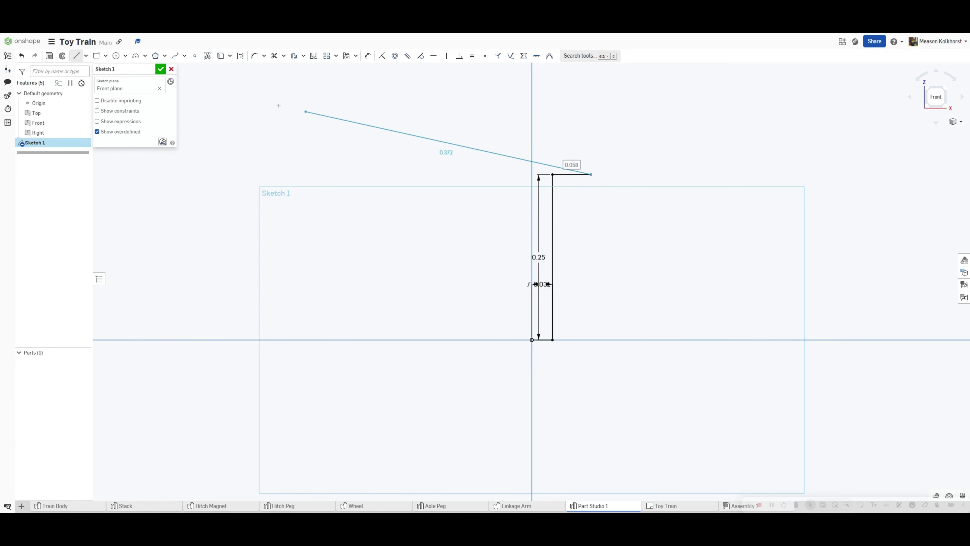
Draw a vertical centre line upward from the origin and set its length to 0.325.
left_click(76, 57)
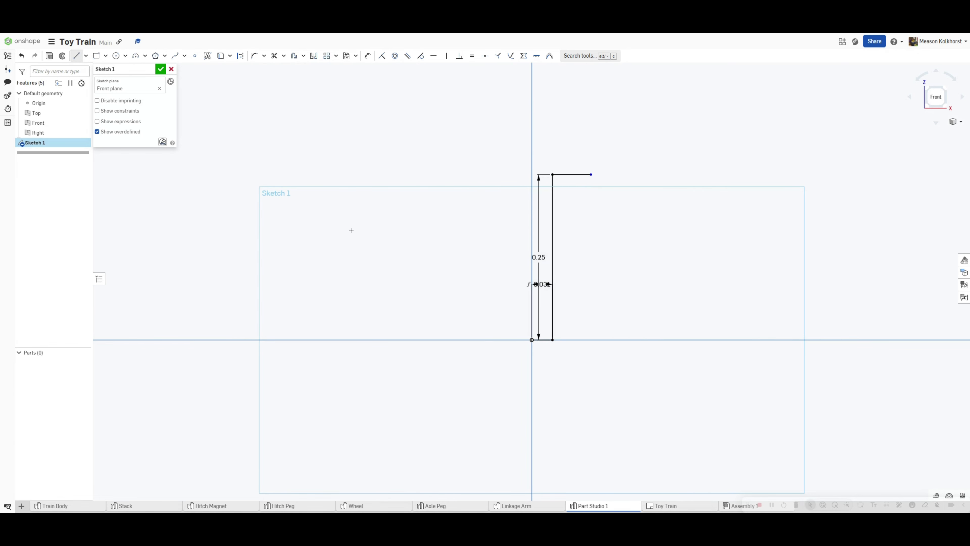
left_click(531, 340)
left_click(531, 116)
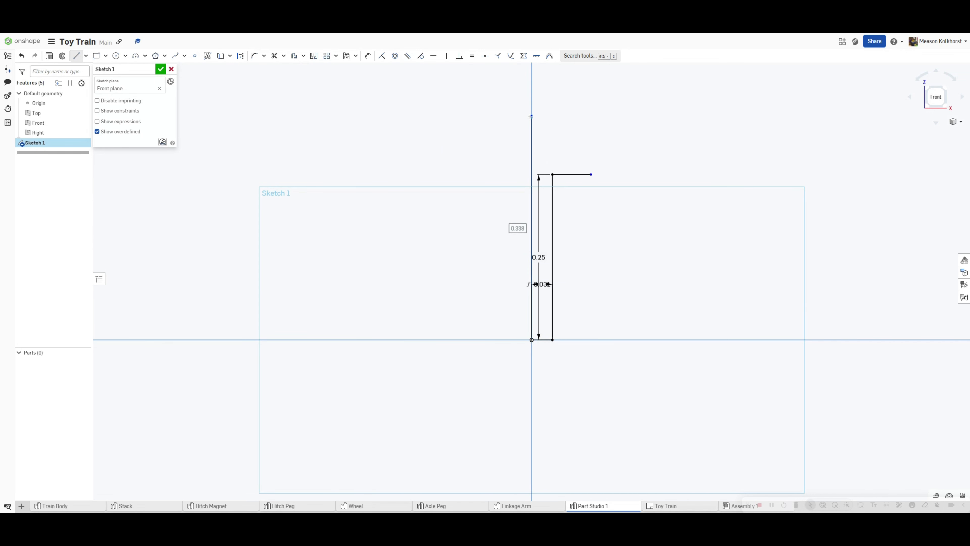
type(".325")
key("Return")
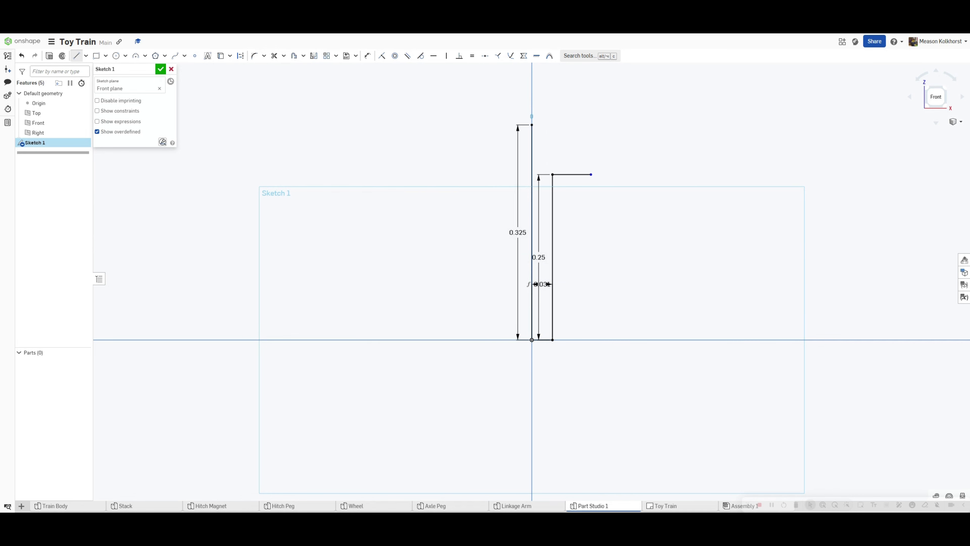
key("Escape")
Close the profile with a three-point arc of radius 0.156 from the centre line's top to the horizontal line's outer end, centred on the centre line.
left_click(139, 58)
left_click(532, 126)
left_click(591, 175)
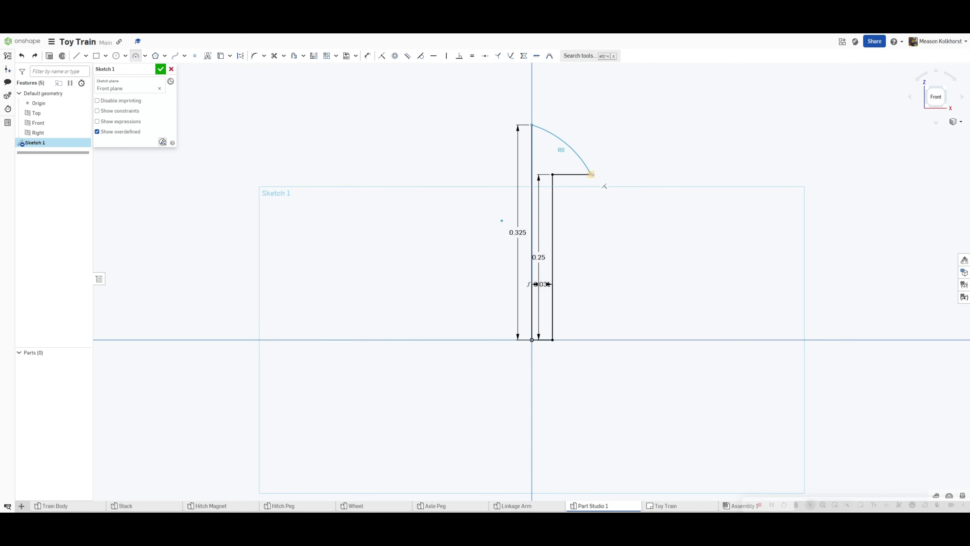
left_click(579, 152)
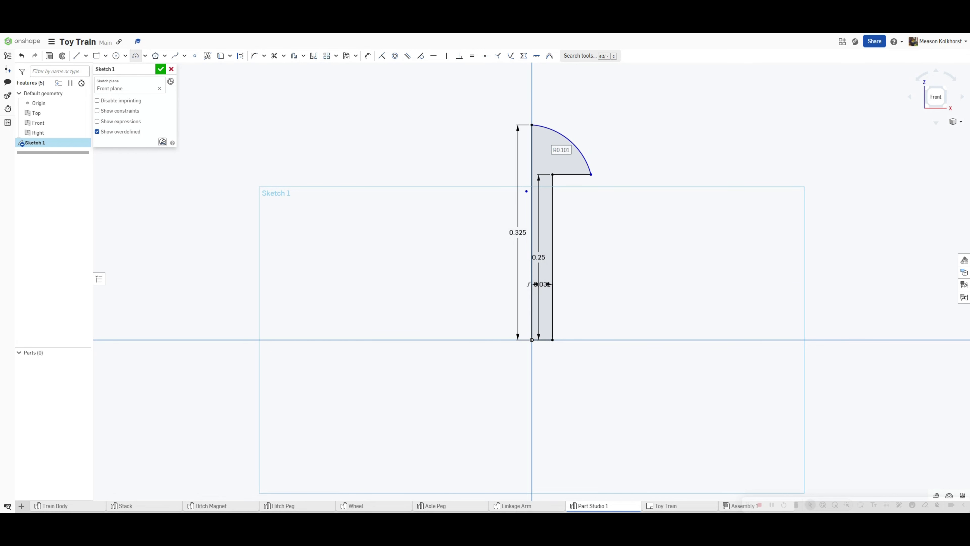
type(".156")
key("Return")
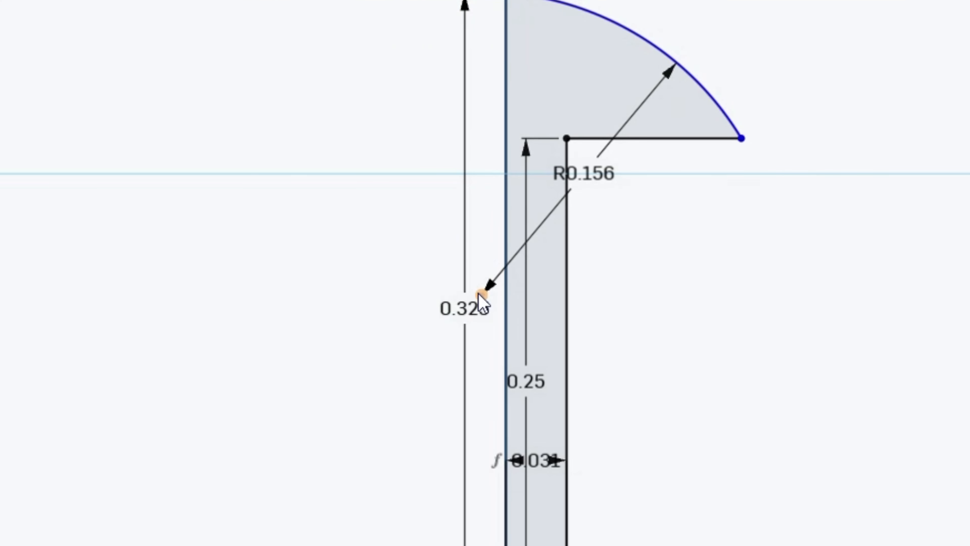
left_click_drag(478, 293, 506, 278)
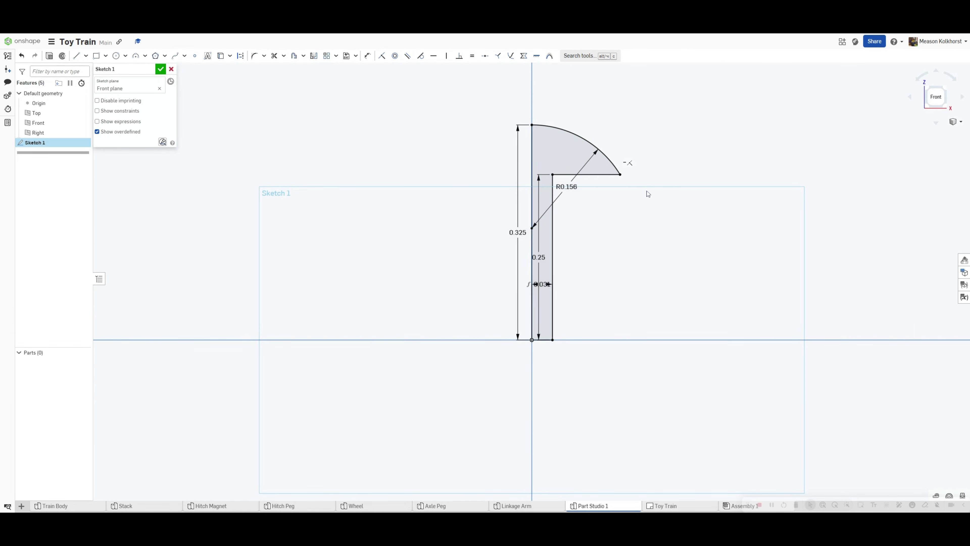
left_click(161, 69)
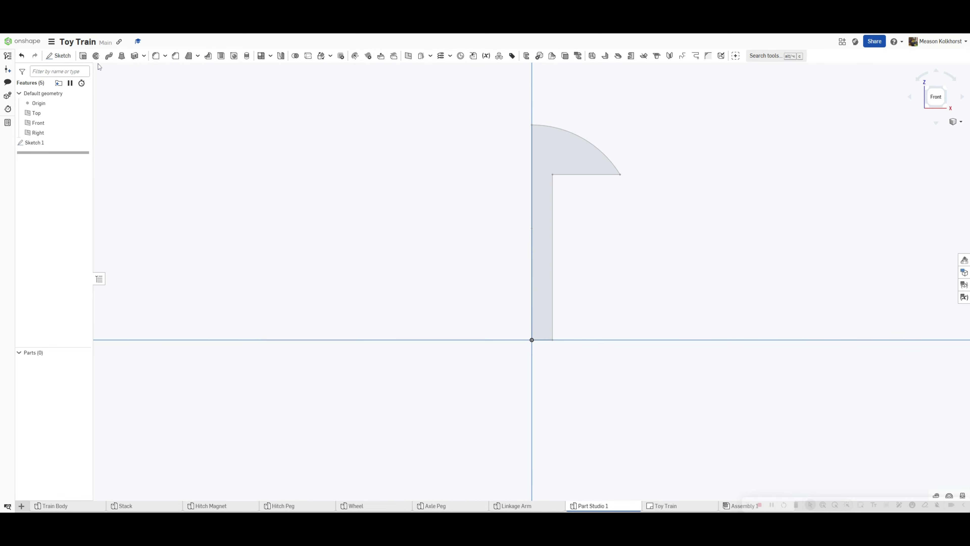
Revolve the closed profile as a new solid through a full turn about the sketch's vertical centre line.
left_click(96, 56)
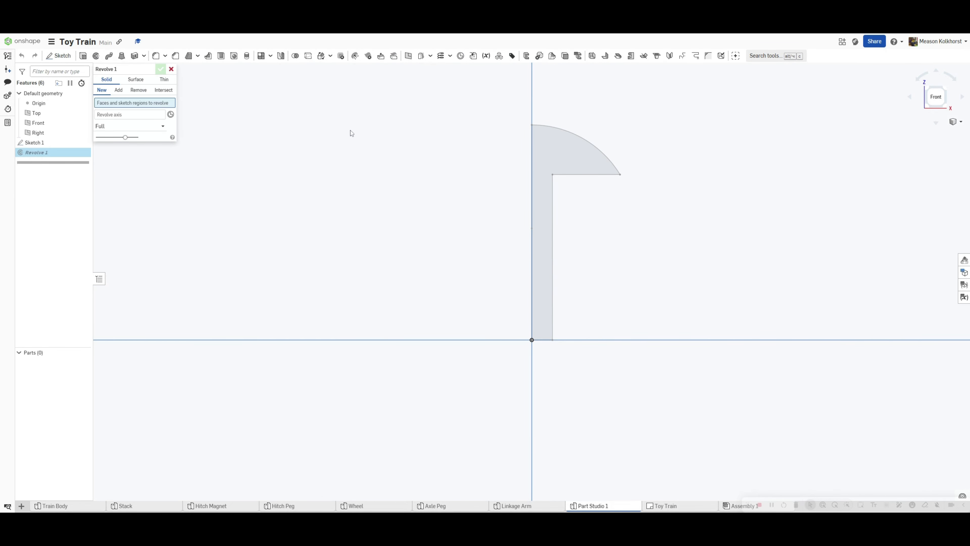
left_click(546, 150)
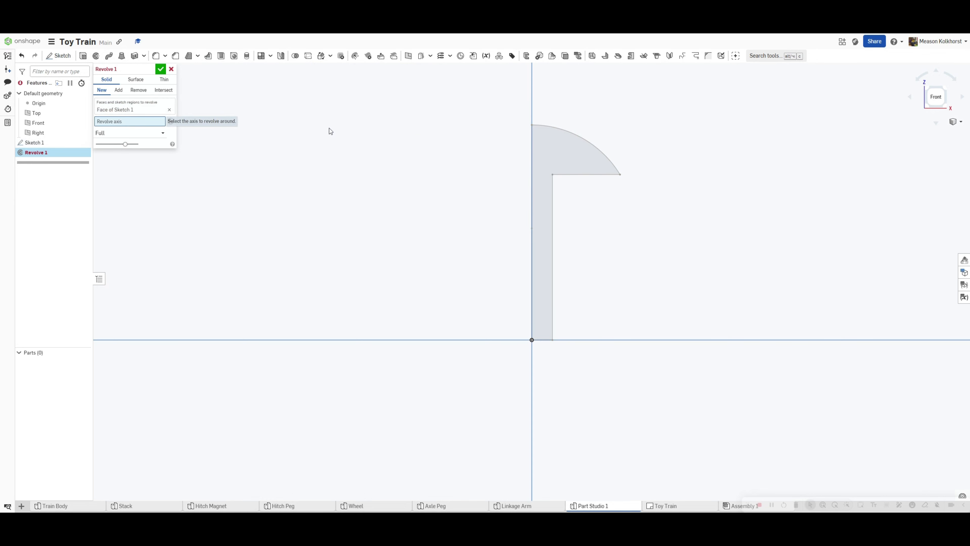
left_click(532, 166)
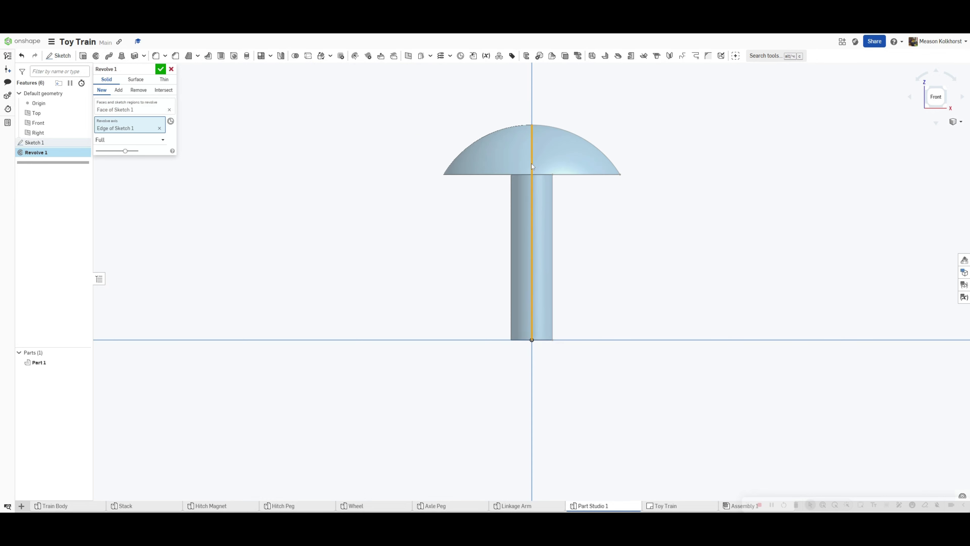
mouse_move(623, 125)
right_mouse_down()
mouse_move(604, 172)
mouse_move(614, 200)
mouse_move(630, 154)
mouse_move(622, 130)
right_mouse_up()
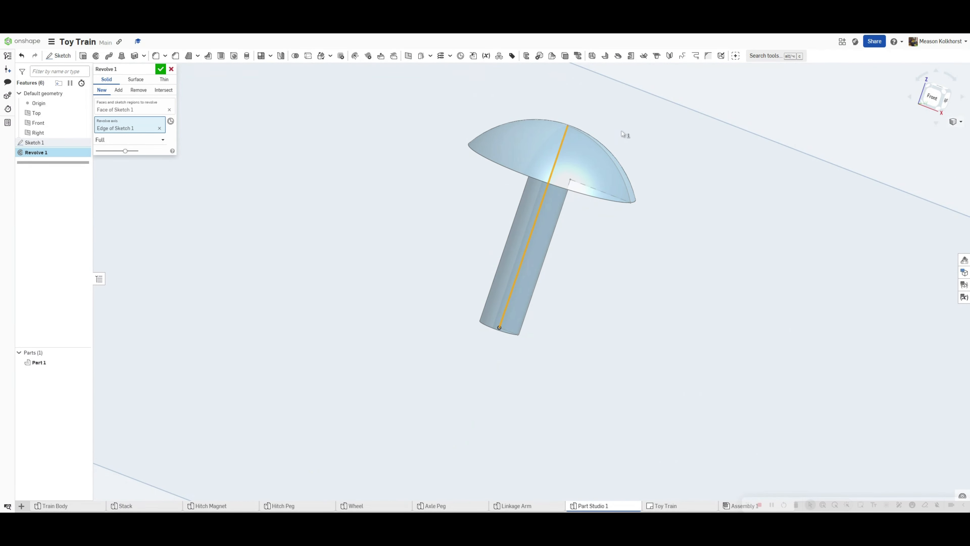
left_click(161, 69)
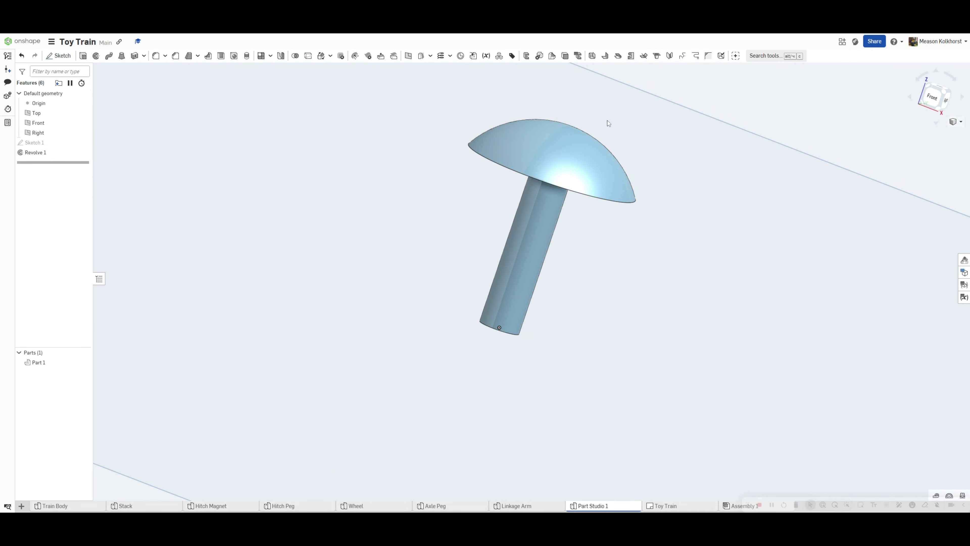
right_click_drag(609, 123, 528, 93)
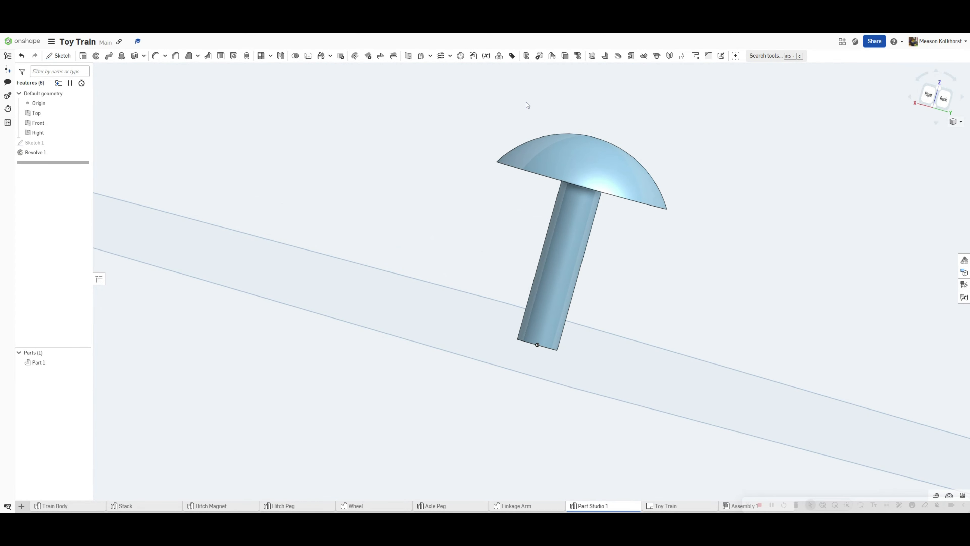
right_click_drag(523, 133, 525, 127)
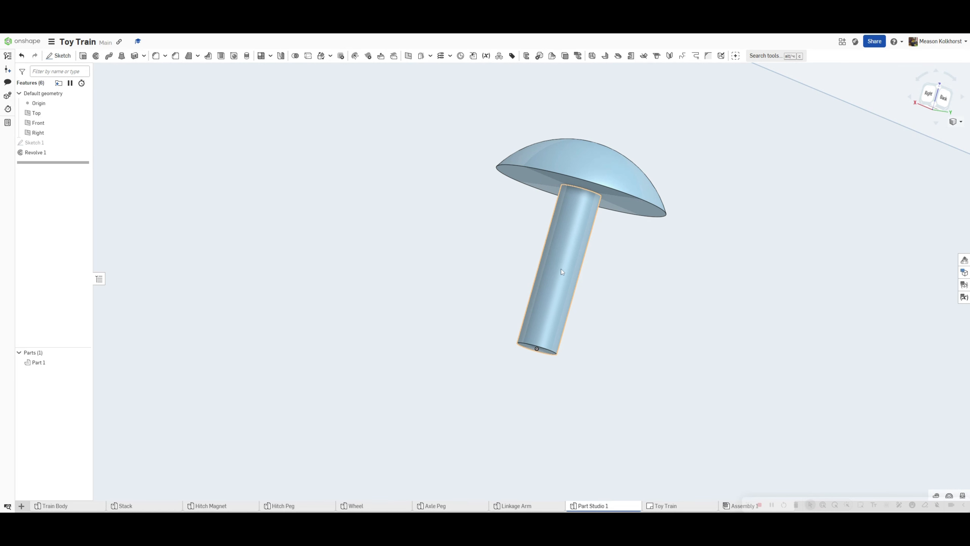
right_click_drag(622, 136, 615, 156)
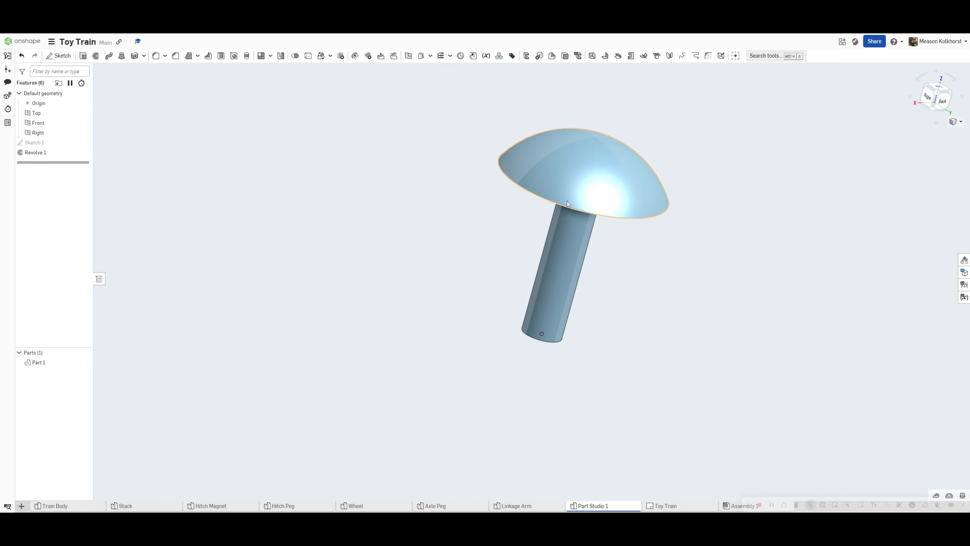
right_click_drag(474, 263, 478, 239)
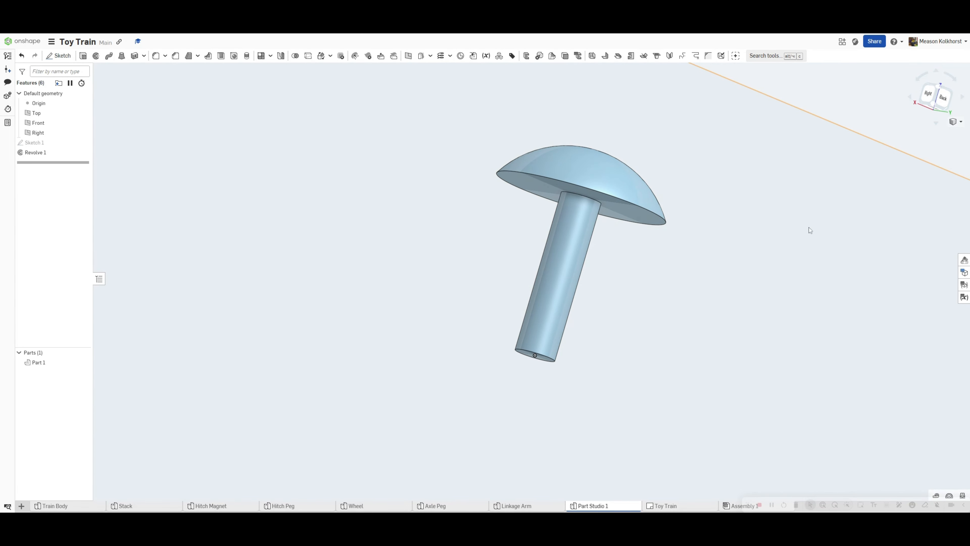
Change the appearance of Part 1 to the yellow palette colour FFC10E.
left_click(963, 261)
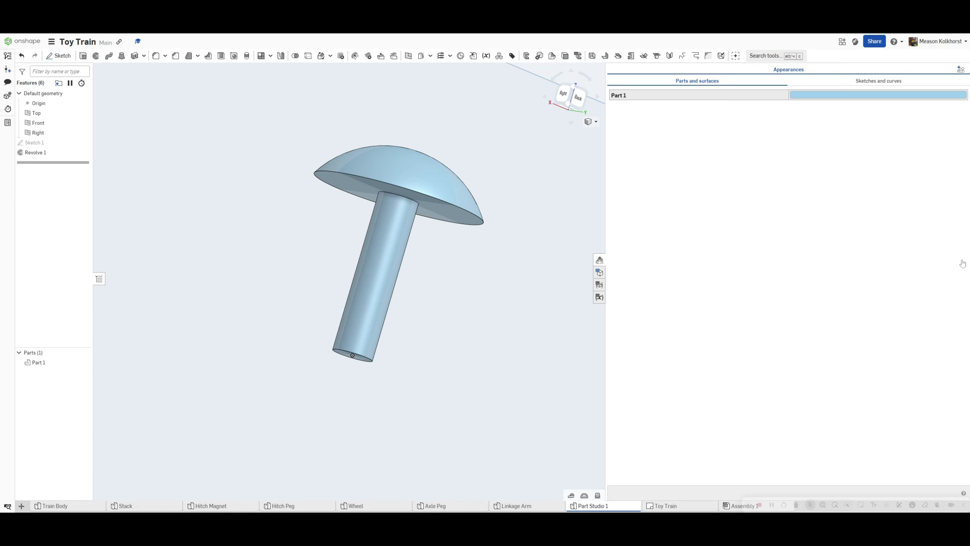
left_click(831, 96)
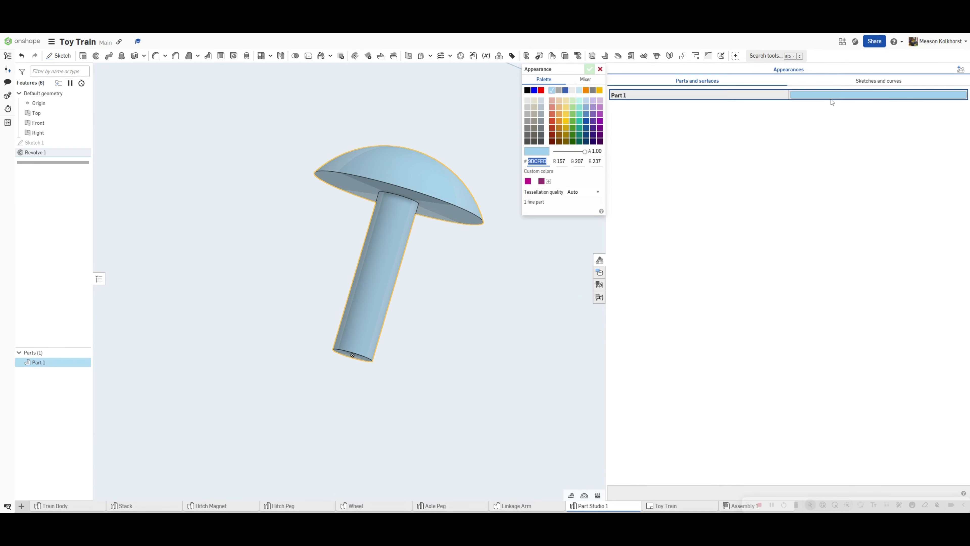
left_click(567, 122)
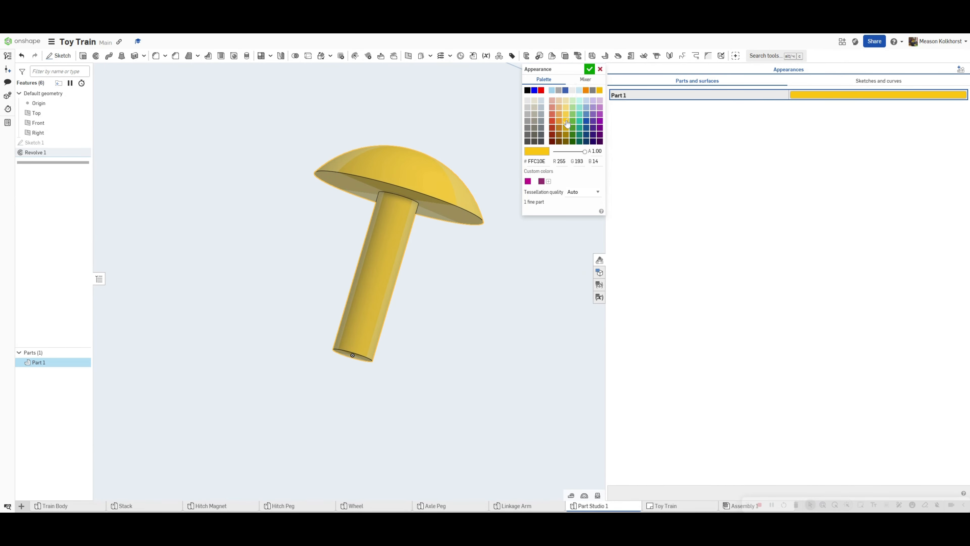
left_click(589, 68)
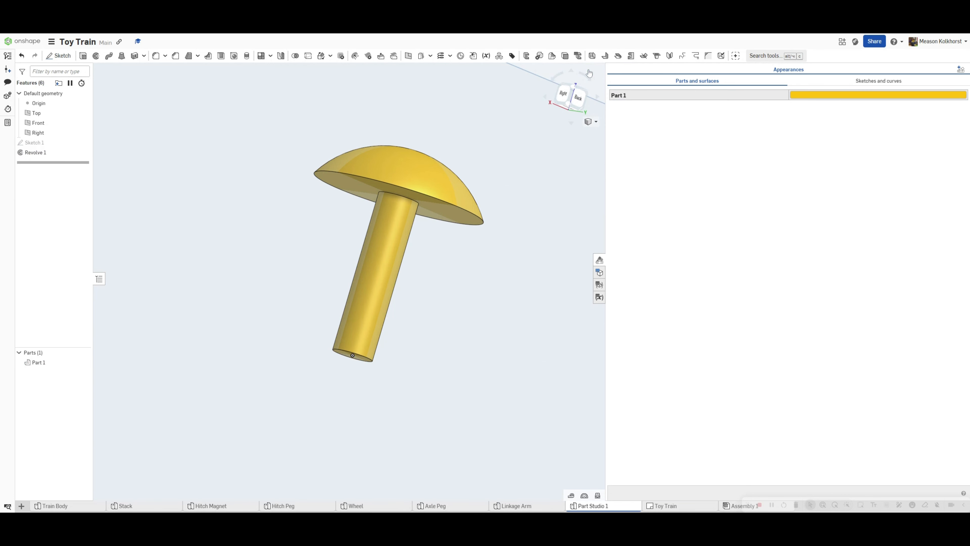
left_click(599, 260)
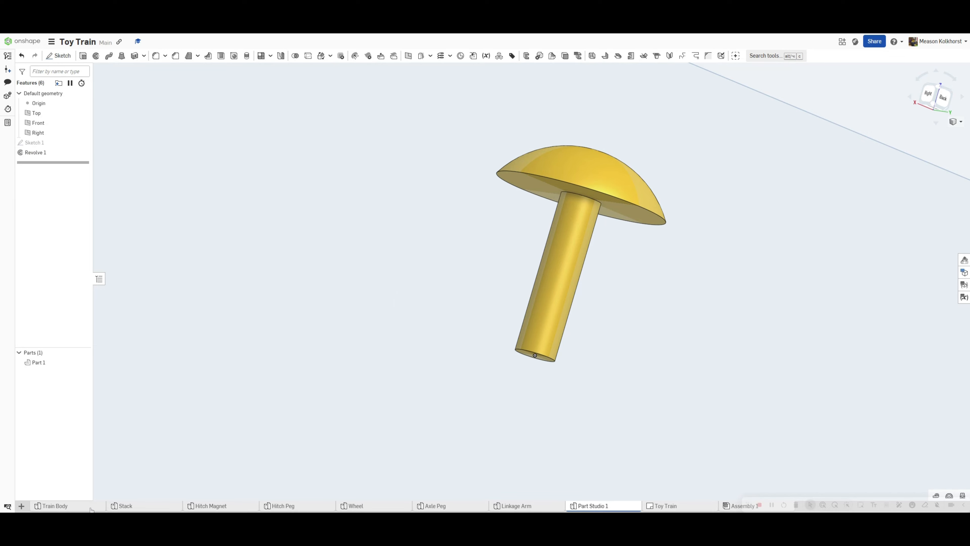
left_click(78, 507)
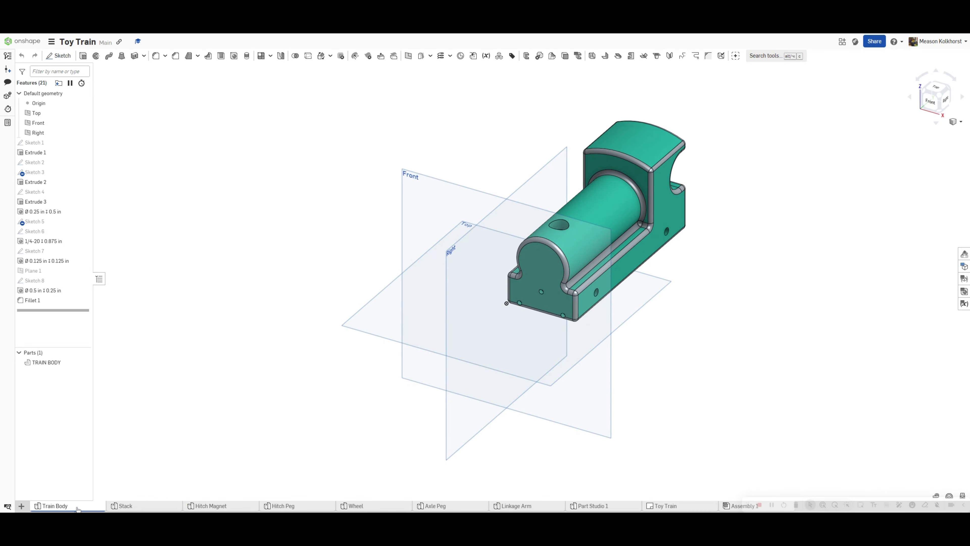
left_click(610, 507)
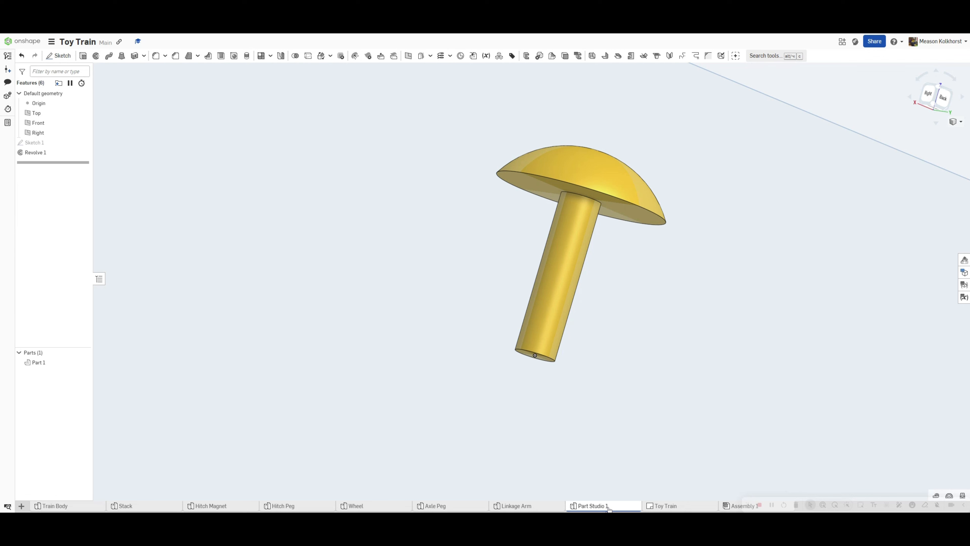
Rename the Part Studio 1 document tab as Linkage Peg.
right_click(610, 508)
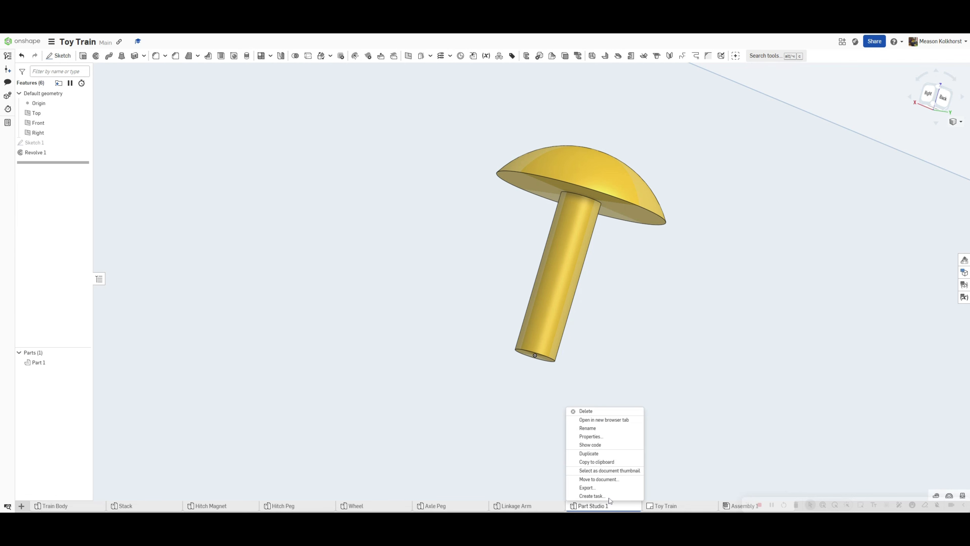
left_click(605, 433)
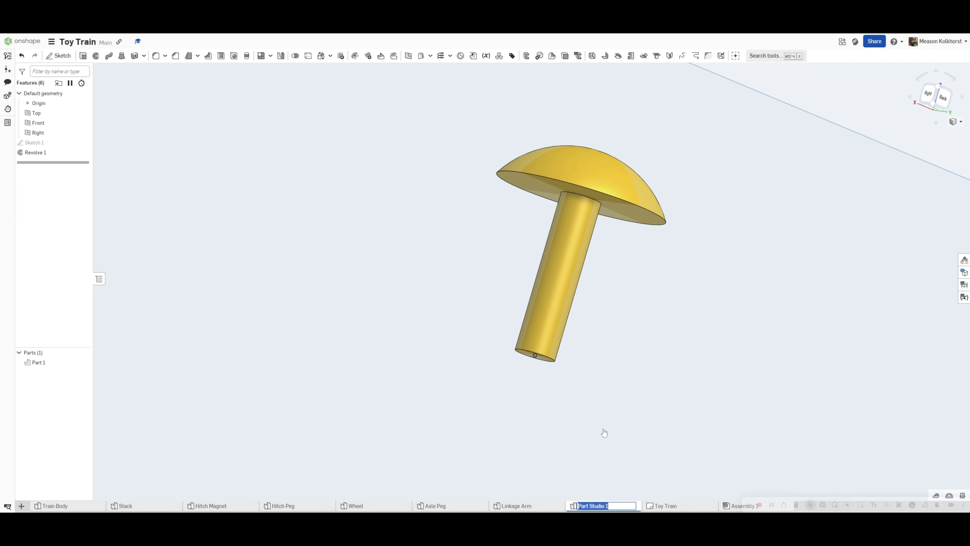
type("Linkage Peg")
key("Return")
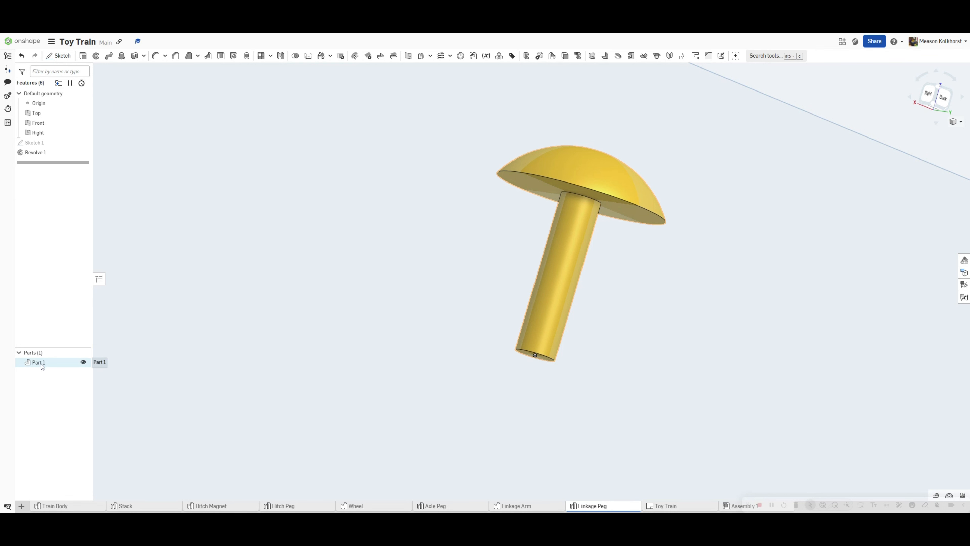
Rename Part 1 in the parts list, starting the new name with "Linkage".
right_click(42, 366)
left_click(58, 371)
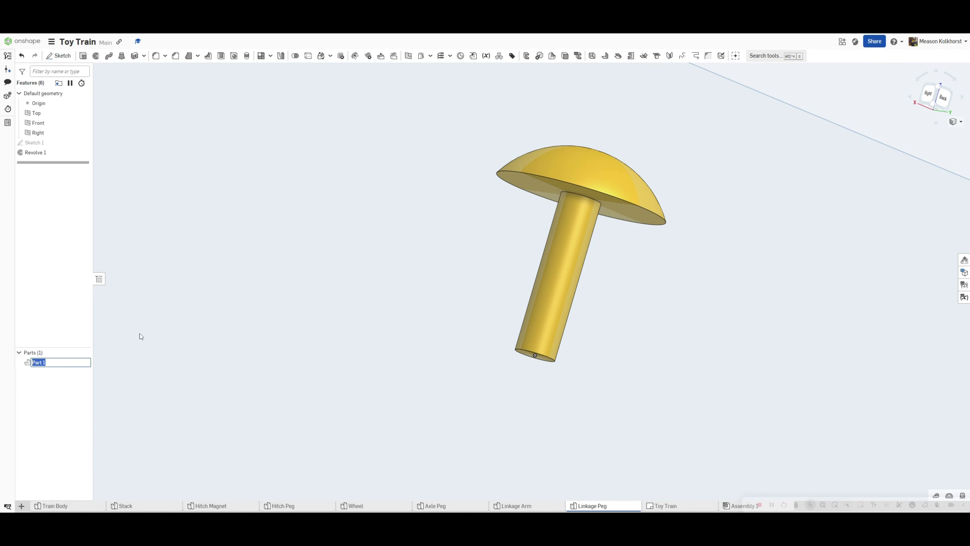
type("Linkage")
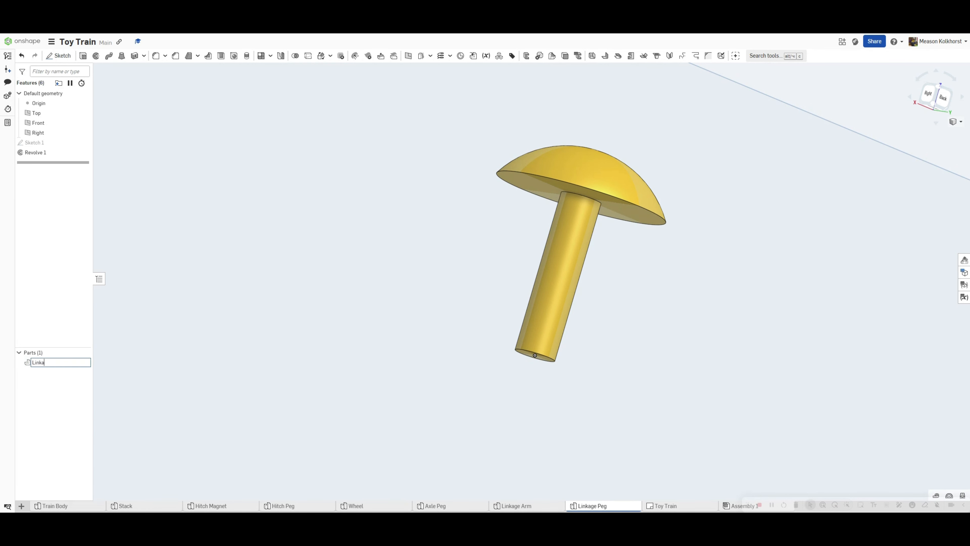